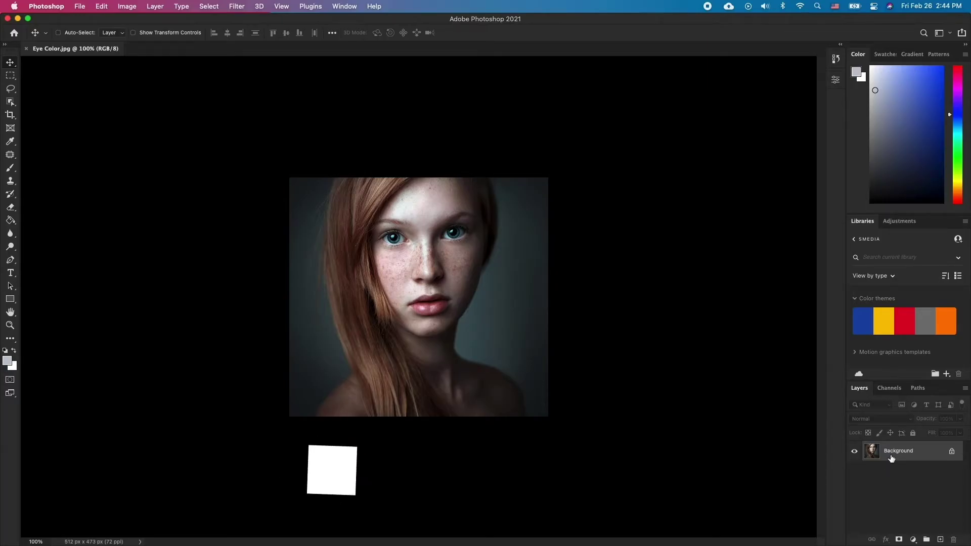
# - Duplicate the Background portrait layer with Cmd+Opt+J to bring up the New Layer dialog
pyautogui.press('super+alt+j')
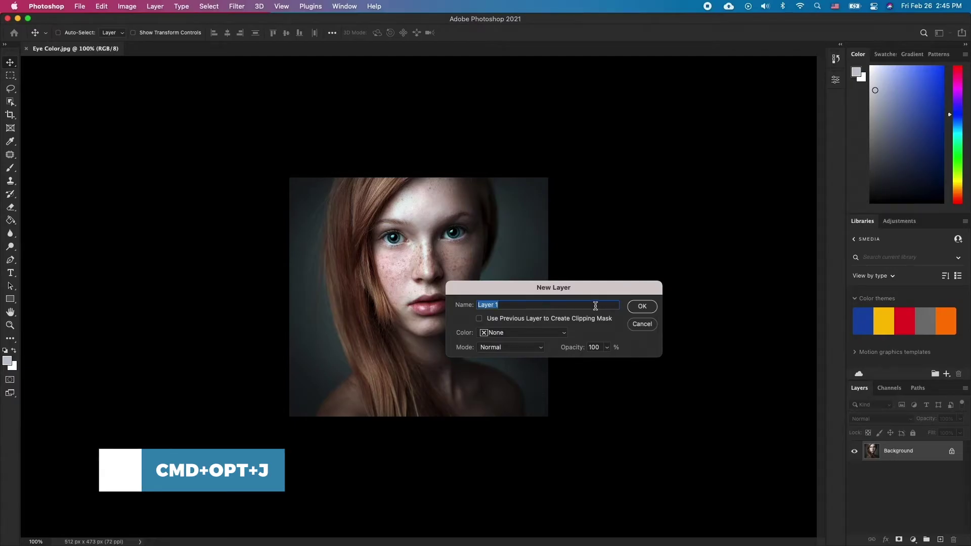
pyautogui.write('Desaturat')
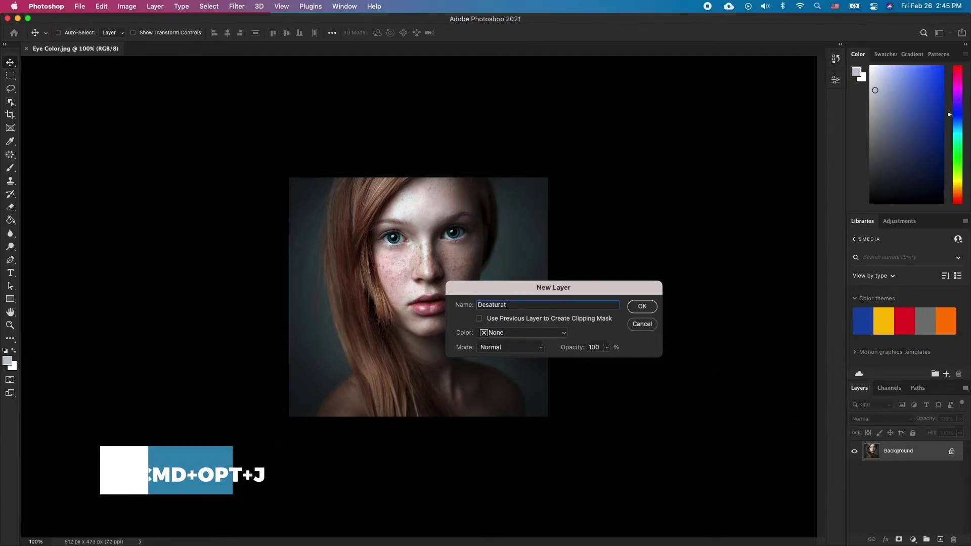
pyautogui.write('ed')
# - Create the copy as 'Desaturated' and strip its colour to black and white
pyautogui.click(642, 307)
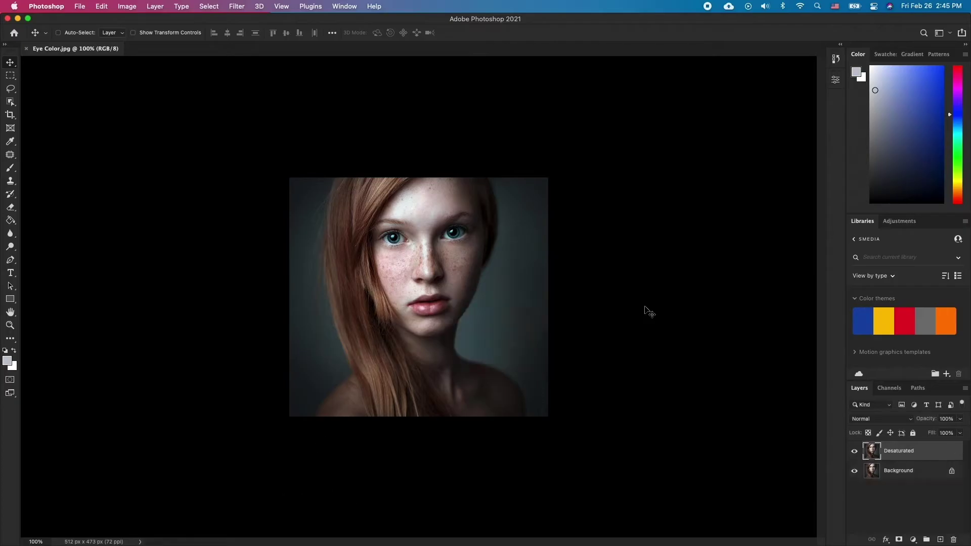
pyautogui.hotkey('ctrl', 'shift', 'u')
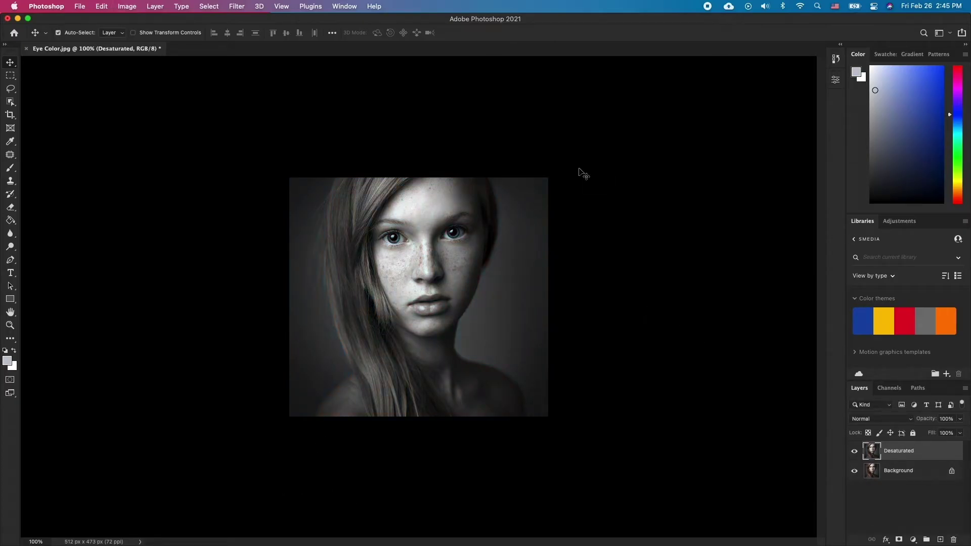
# - Copy the Desaturated layer into a new top layer named 'Motion Blur'
pyautogui.hotkey('ctrl', 'alt', 'j')
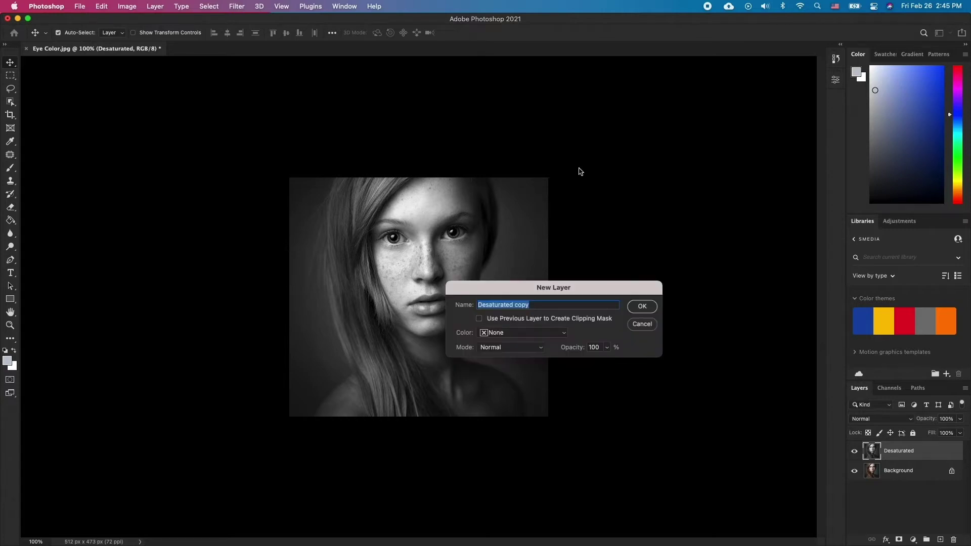
pyautogui.write('Motion B')
pyautogui.write('lur')
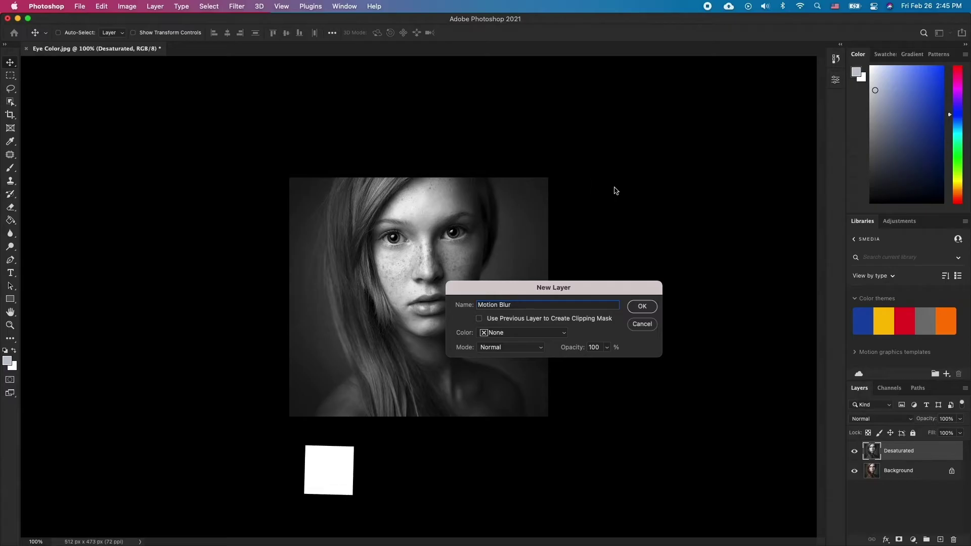
pyautogui.click(641, 310)
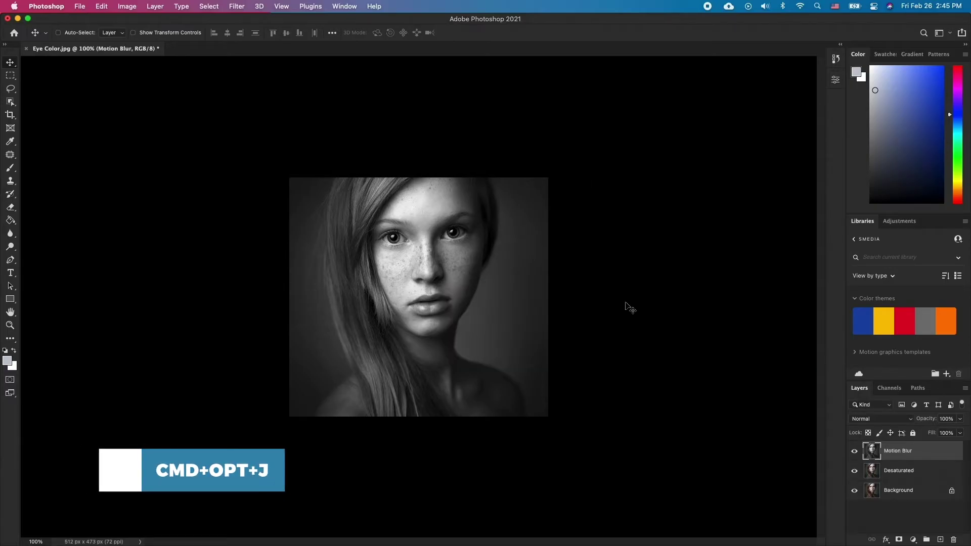
# - Apply a Motion Blur at angle 0 and about 47 px, then add a layer mask
pyautogui.click(245, 9)
pyautogui.moveTo(240, 138)
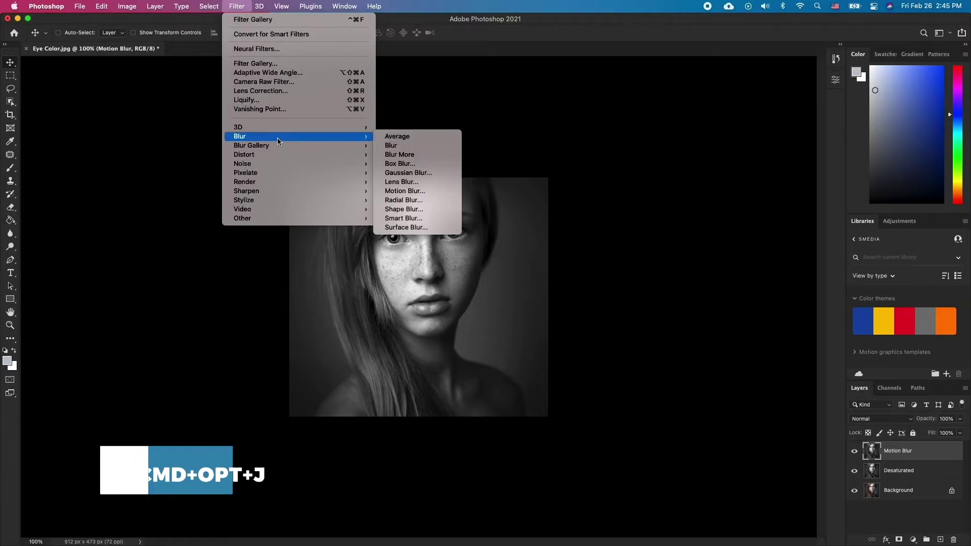
pyautogui.click(420, 190)
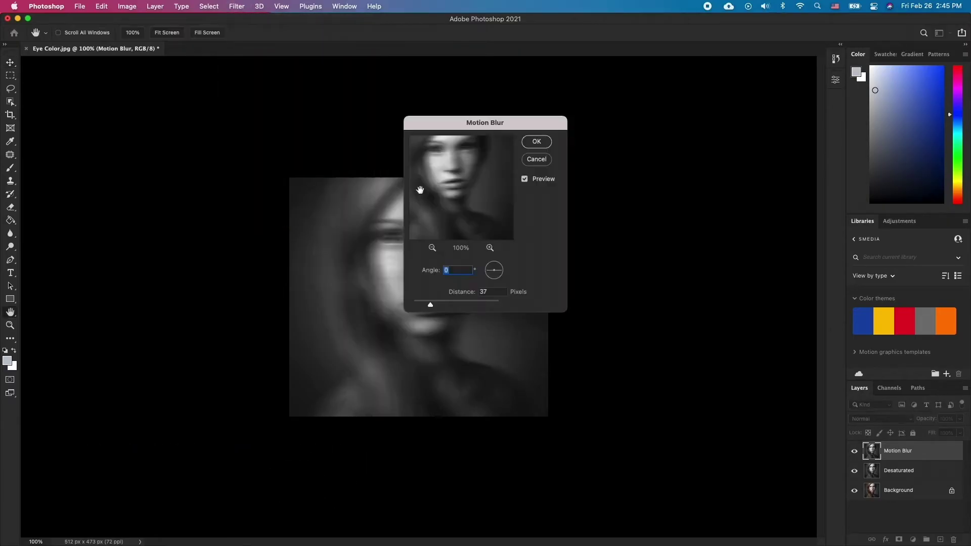
pyautogui.click(445, 304)
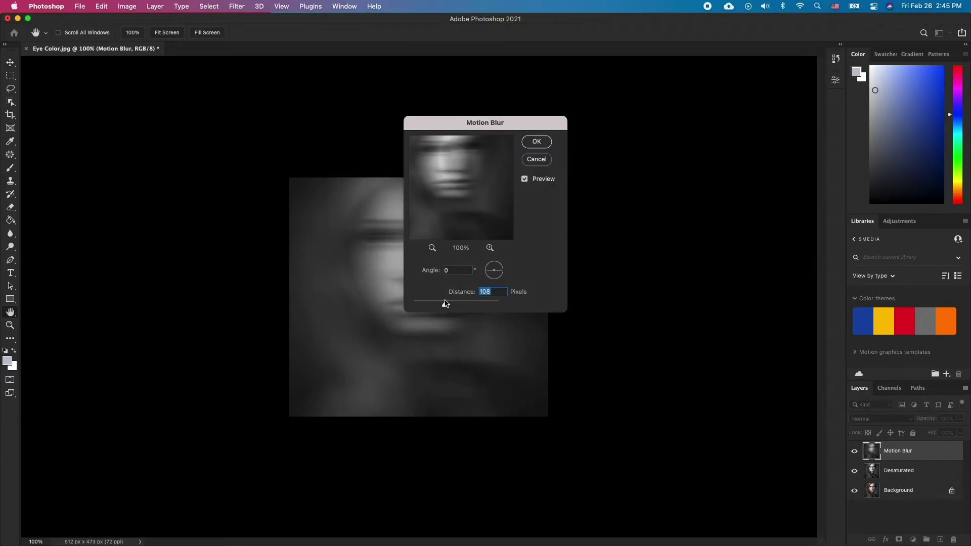
pyautogui.moveTo(506, 128); pyautogui.dragTo(672, 133)
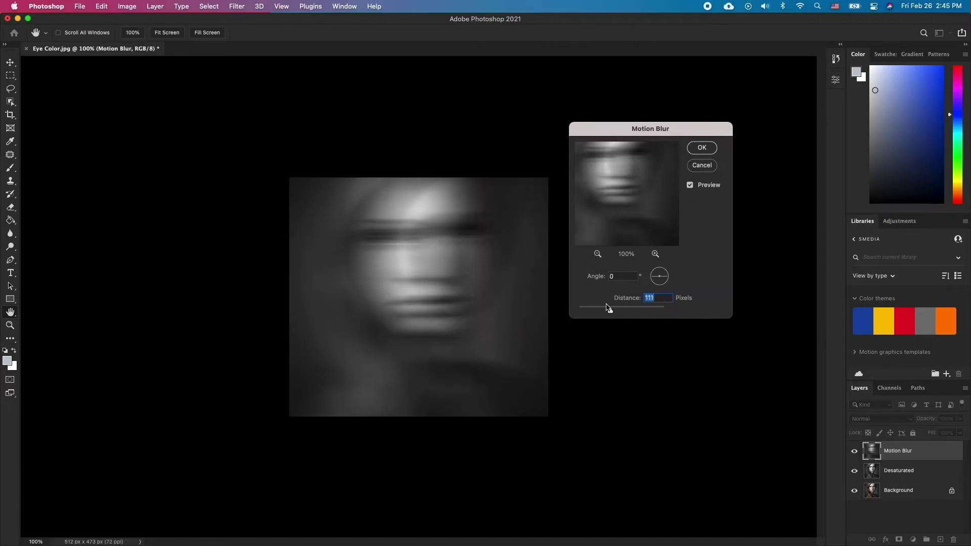
pyautogui.moveTo(609, 308); pyautogui.dragTo(600, 314)
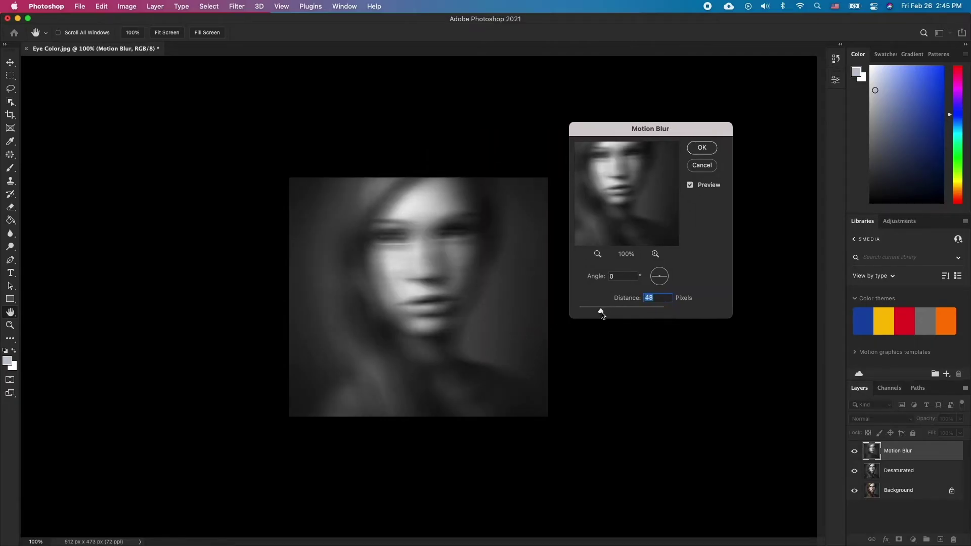
pyautogui.click(703, 149)
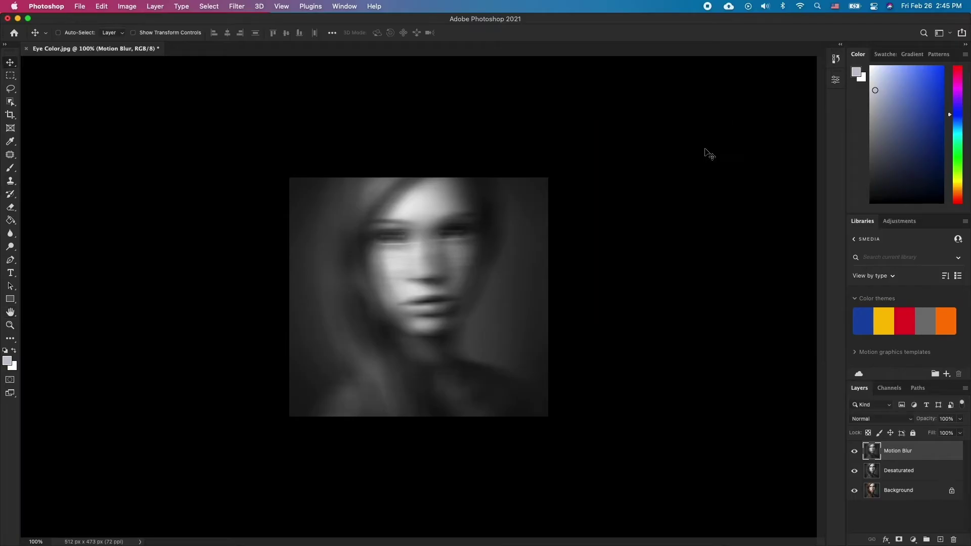
pyautogui.click(900, 541)
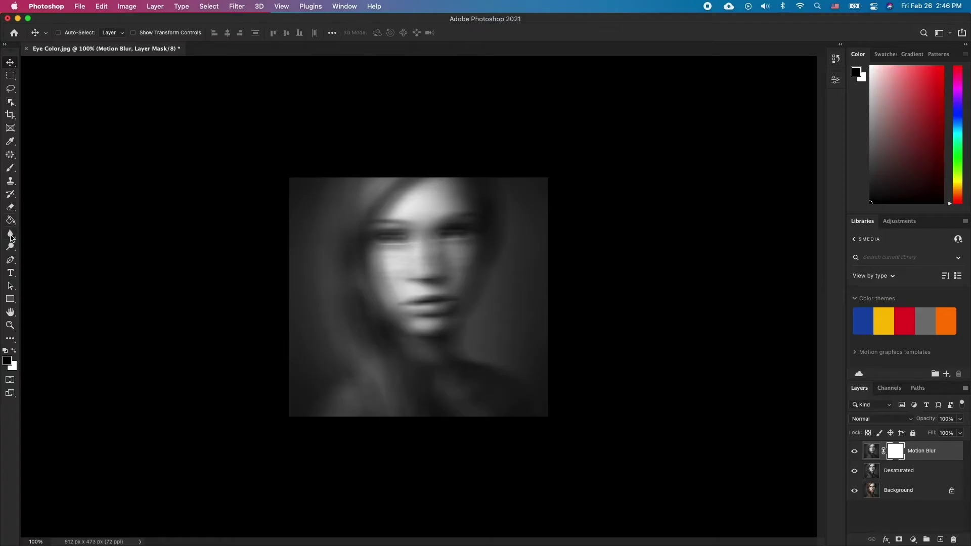
# - Paint black on the mask with a soft, low-opacity brush over the eyes and nose
pyautogui.click(11, 168)
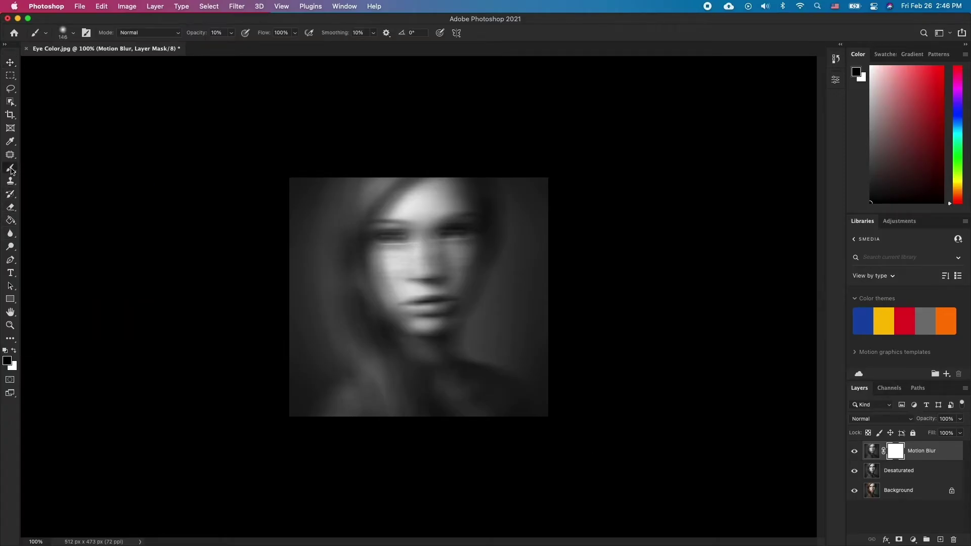
pyautogui.click(232, 33)
pyautogui.moveTo(421, 274); pyautogui.dragTo(414, 274)
pyautogui.moveTo(380, 223)
pyautogui.mouseDown()
pyautogui.moveTo(392, 240)
pyautogui.moveTo(466, 230)
pyautogui.moveTo(448, 293)
pyautogui.moveTo(421, 301)
pyautogui.moveTo(412, 282)
pyautogui.moveTo(426, 259)
pyautogui.moveTo(423, 219)
pyautogui.moveTo(414, 281)
pyautogui.mouseUp()
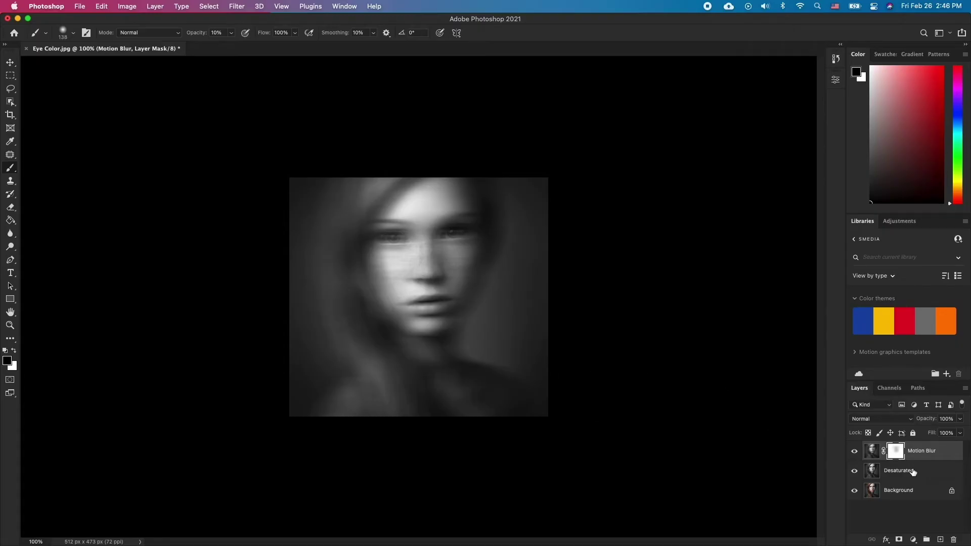
pyautogui.press('super+shift+alt+e')
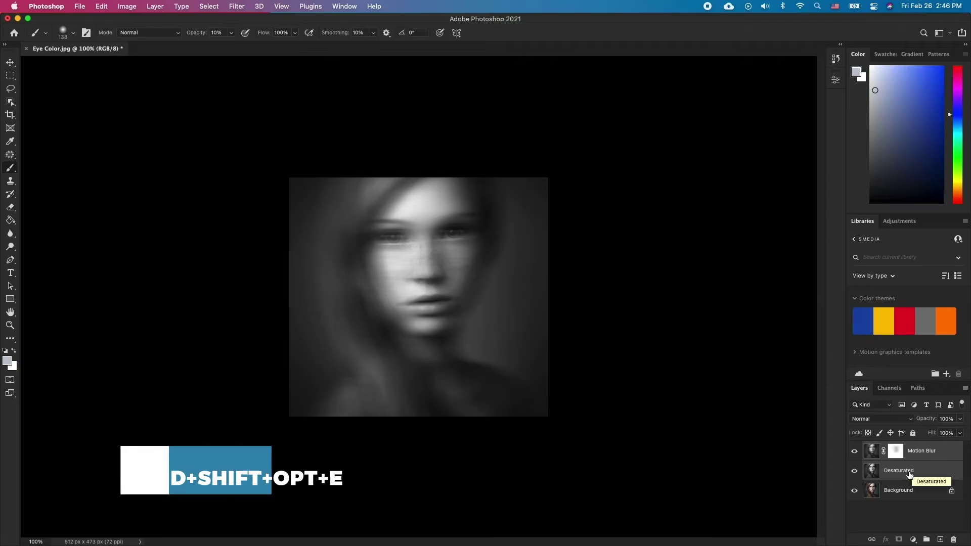
# - Stamp all visible layers into a new Layer 1 with Cmd+Shift+Opt+E
pyautogui.press('super+shift+alt+e')
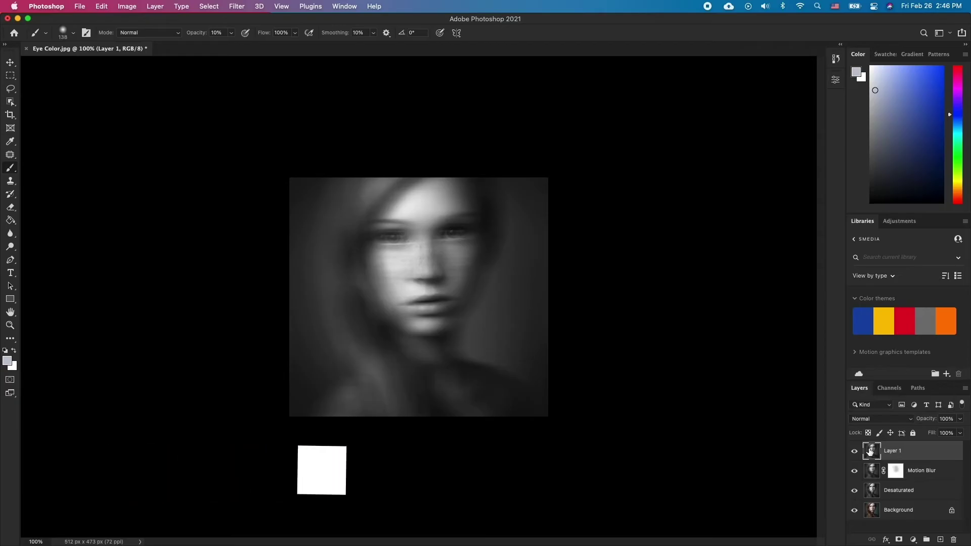
pyautogui.click(241, 6)
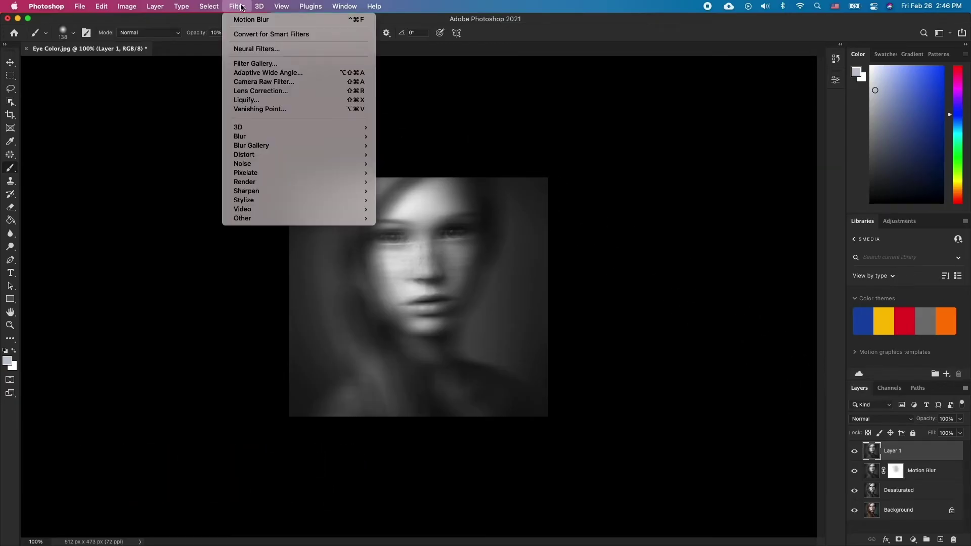
# - Apply Filter Gallery's Distort > Diffuse Glow with Graininess 3, Glow 7 and Clear Amount 10
pyautogui.click(255, 63)
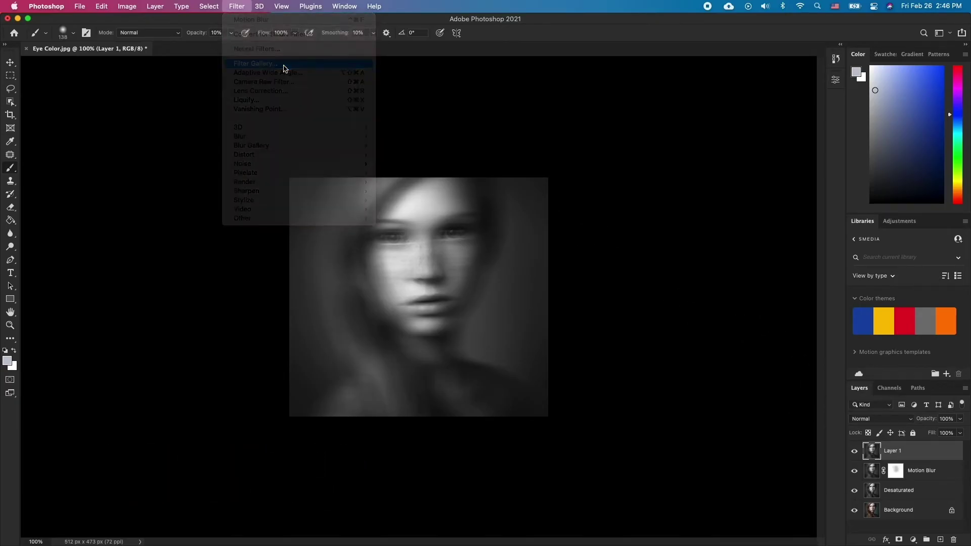
pyautogui.click(549, 208)
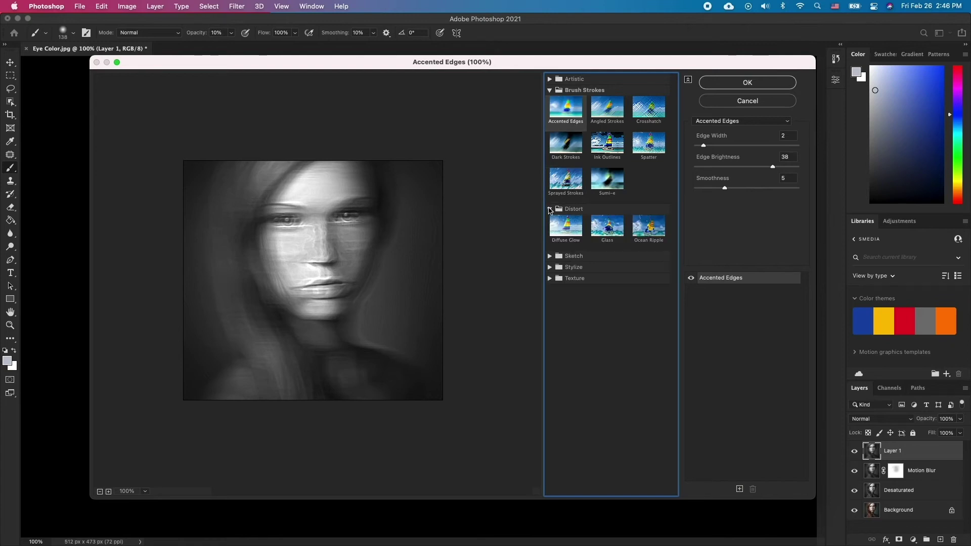
pyautogui.click(578, 235)
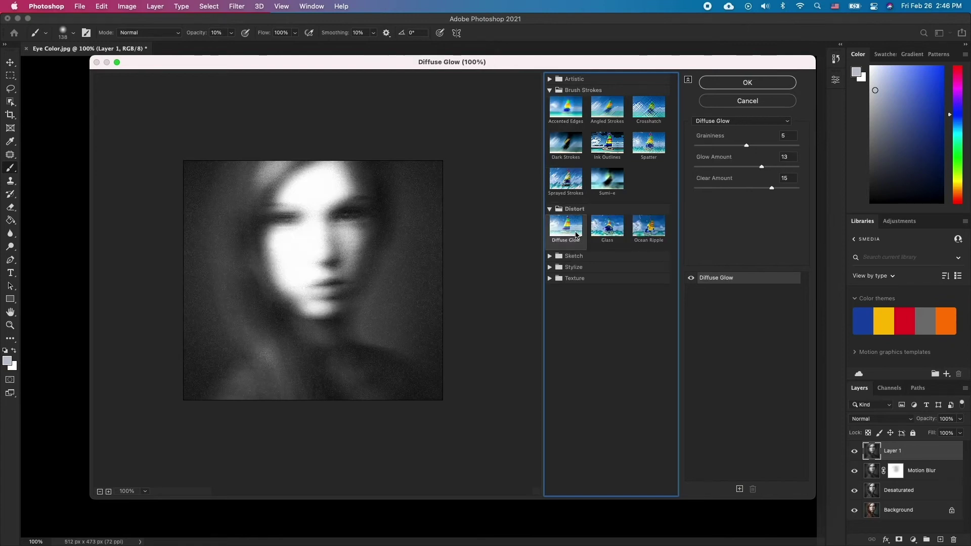
pyautogui.moveTo(733, 146)
pyautogui.mouseDown()
pyautogui.moveTo(743, 168)
pyautogui.moveTo(713, 172)
pyautogui.moveTo(732, 168)
pyautogui.mouseUp()
pyautogui.moveTo(772, 188); pyautogui.dragTo(748, 199)
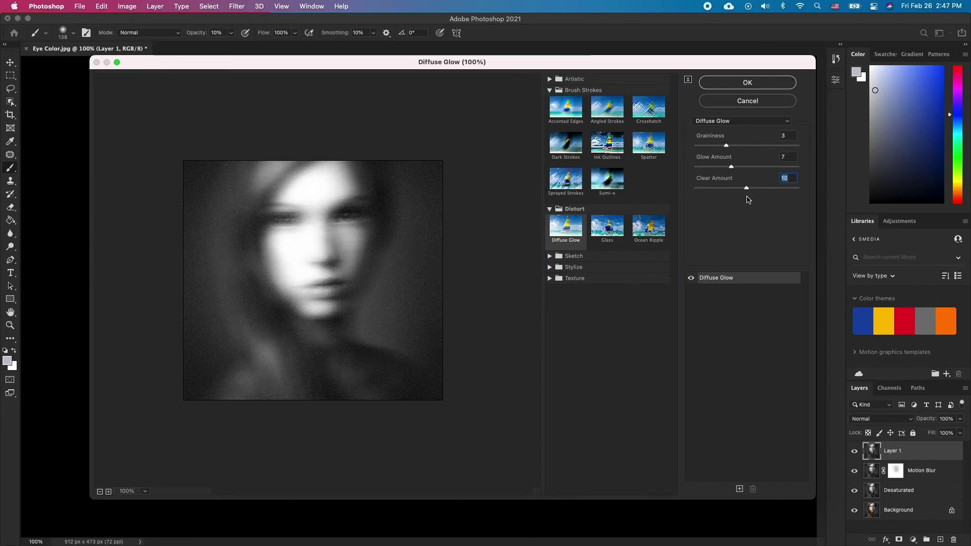
pyautogui.moveTo(727, 145); pyautogui.dragTo(716, 145)
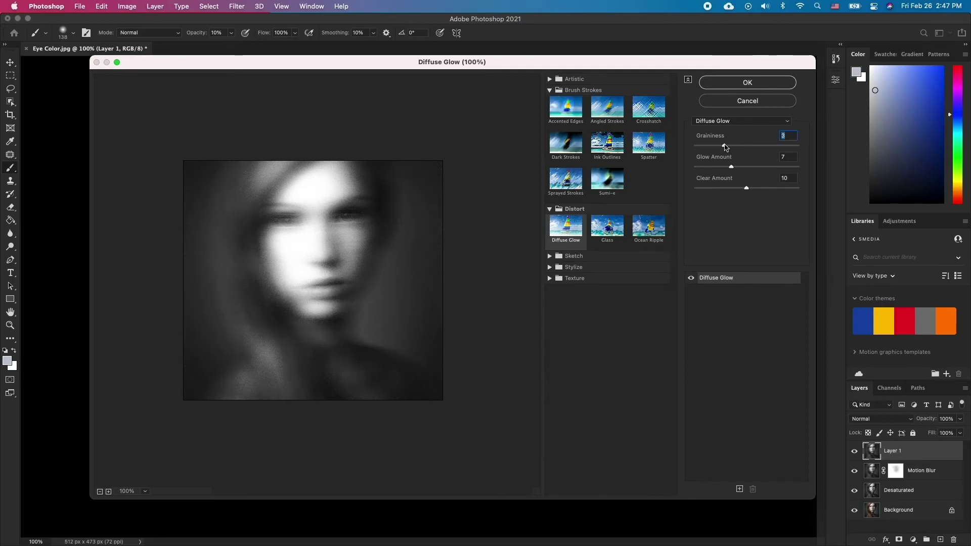
pyautogui.moveTo(720, 146); pyautogui.dragTo(723, 147)
pyautogui.click(774, 83)
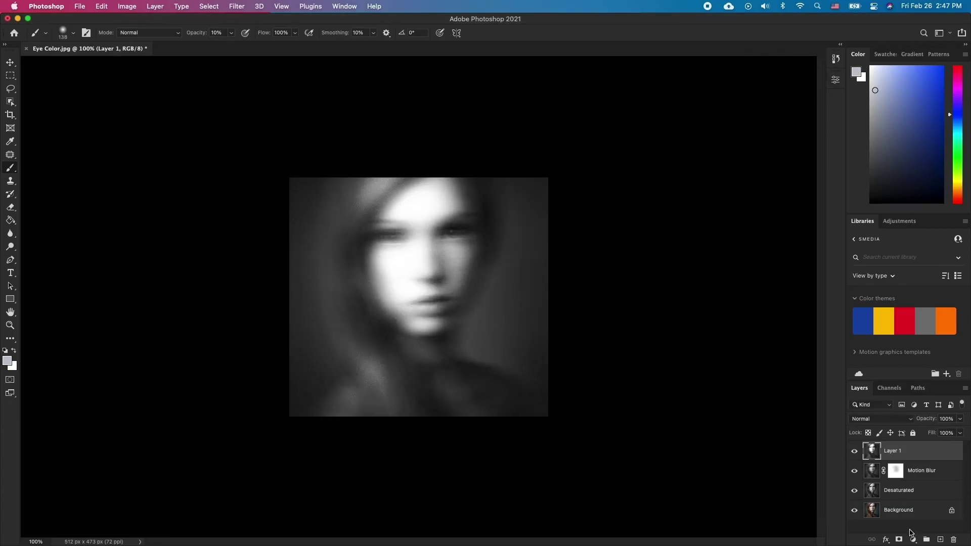
# - Add a Solid Color fill layer in dark green
pyautogui.click(913, 539)
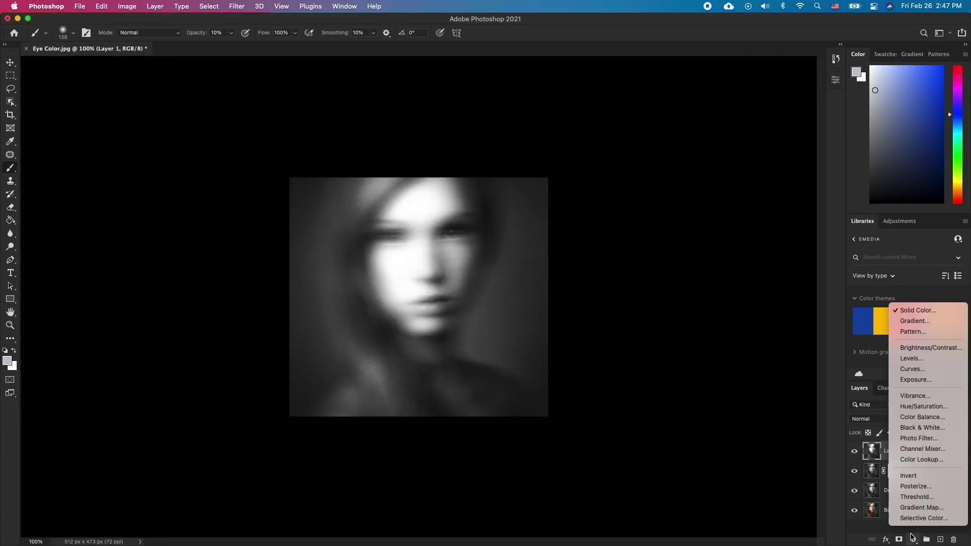
pyautogui.click(918, 311)
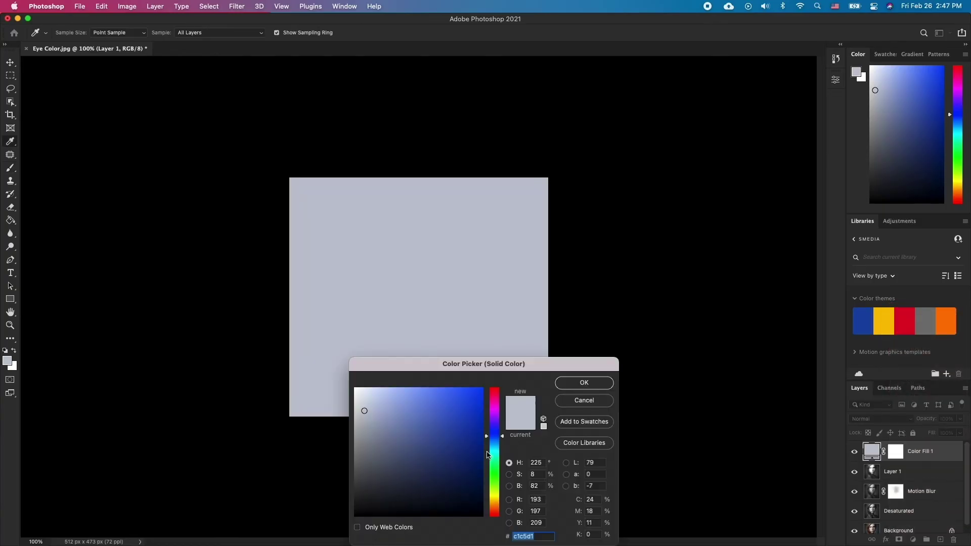
pyautogui.click(492, 476)
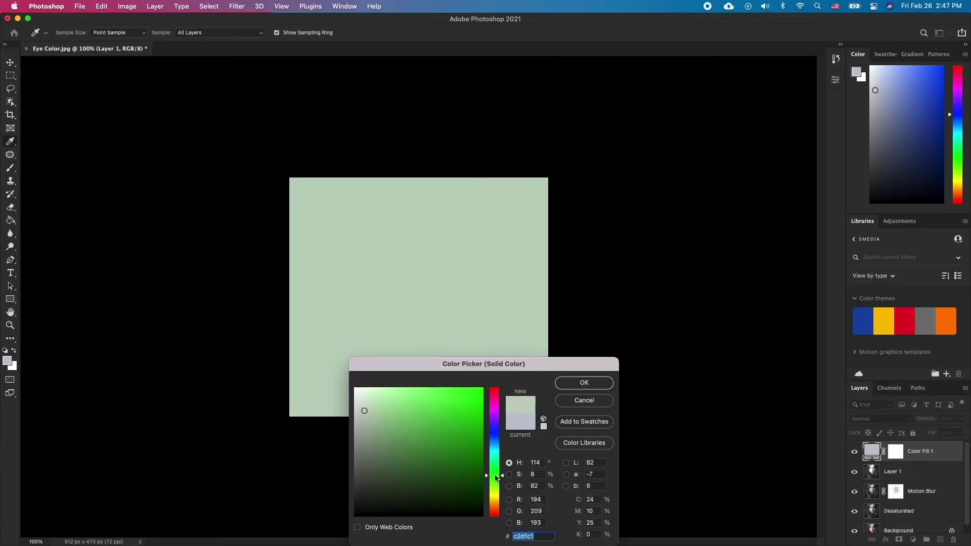
pyautogui.click(473, 464)
pyautogui.moveTo(474, 464); pyautogui.dragTo(475, 468)
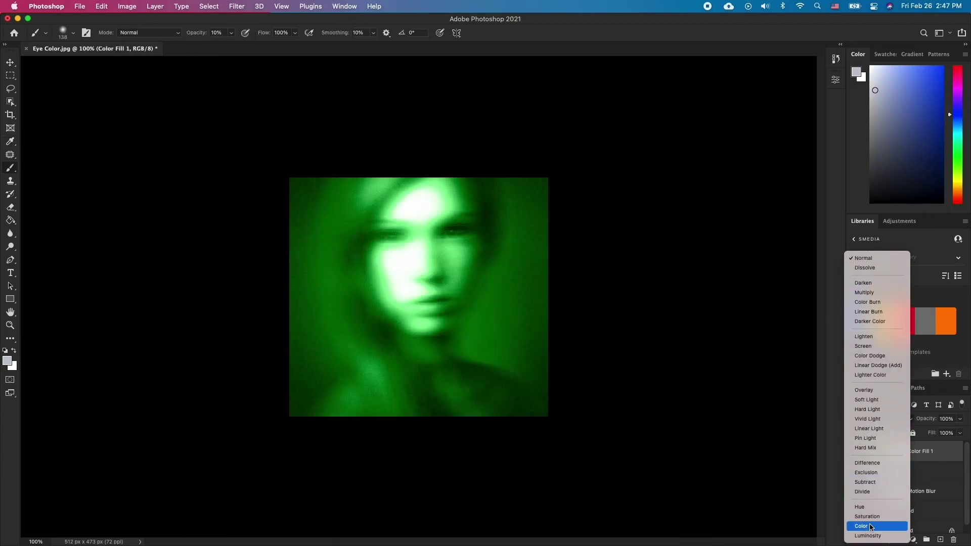
# - Set the green fill layer to Color blend mode at 20% opacity
pyautogui.click(872, 526)
pyautogui.click(960, 420)
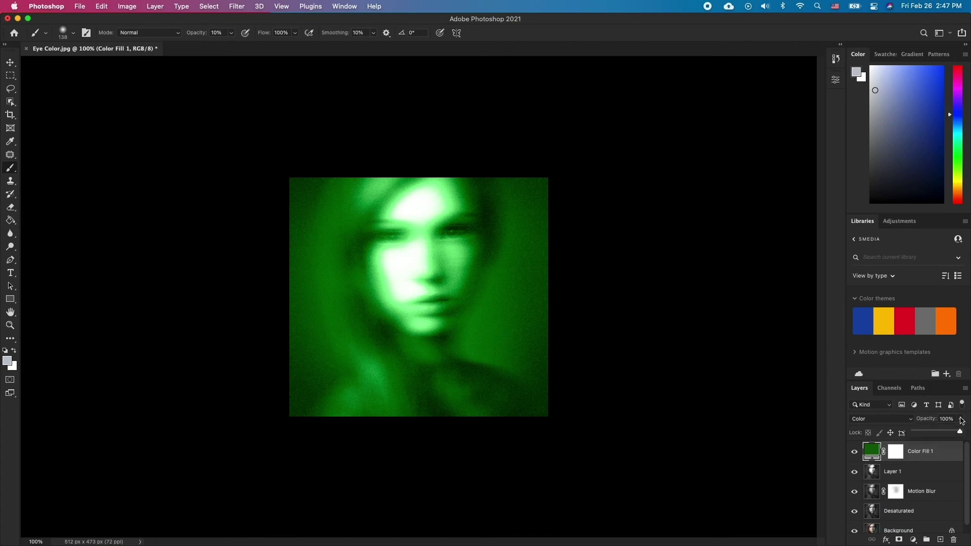
pyautogui.moveTo(947, 432); pyautogui.dragTo(924, 439)
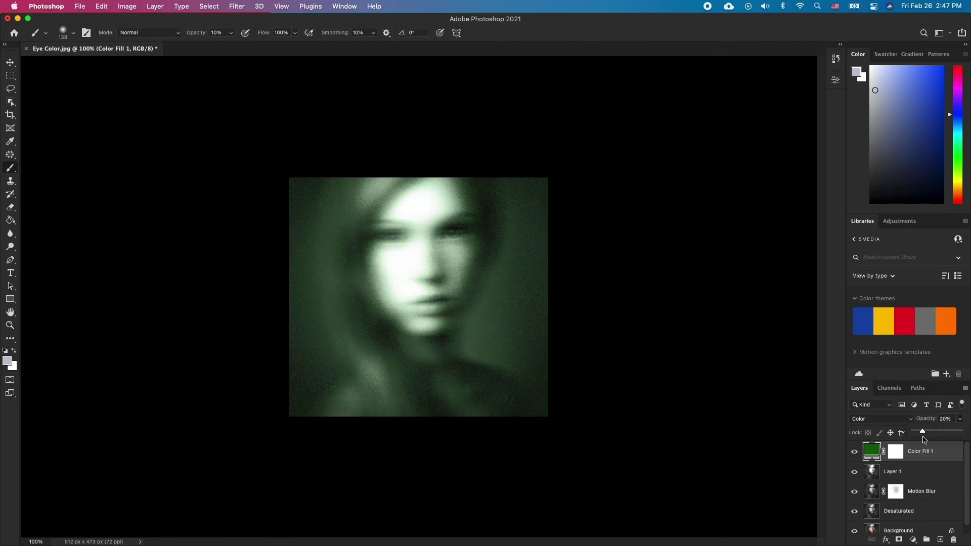
pyautogui.click(10, 63)
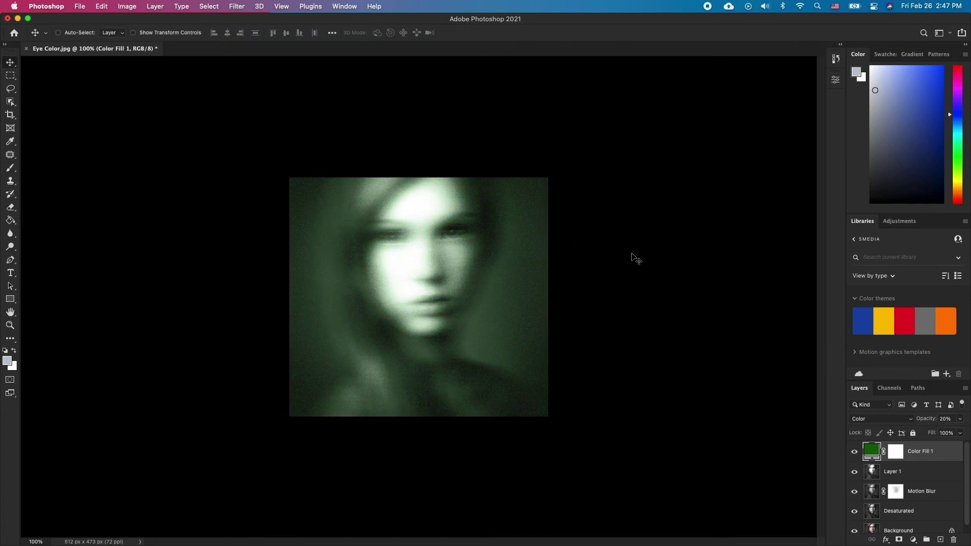